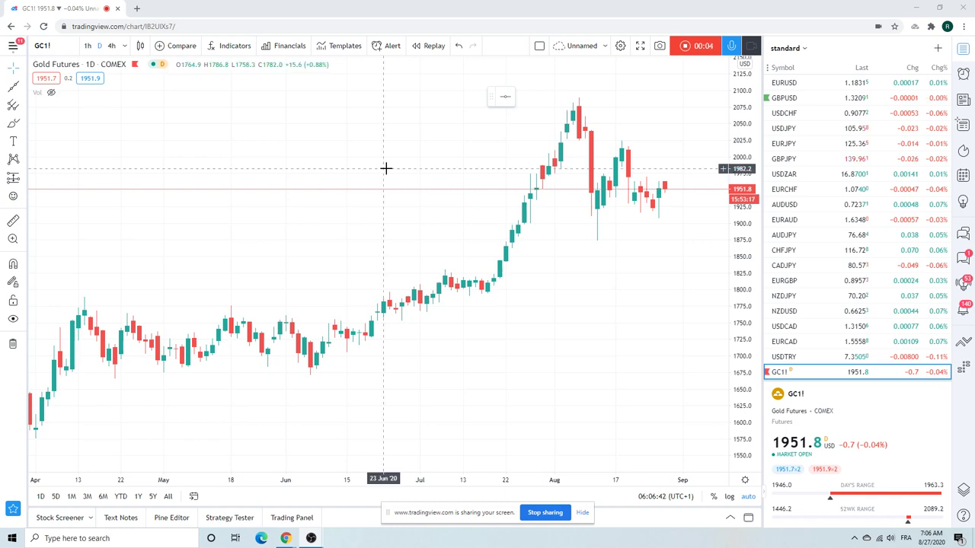
Load USDZAR from the watchlist and set the chart to 1-hour candles
scroll(571, 177, "down", 2)
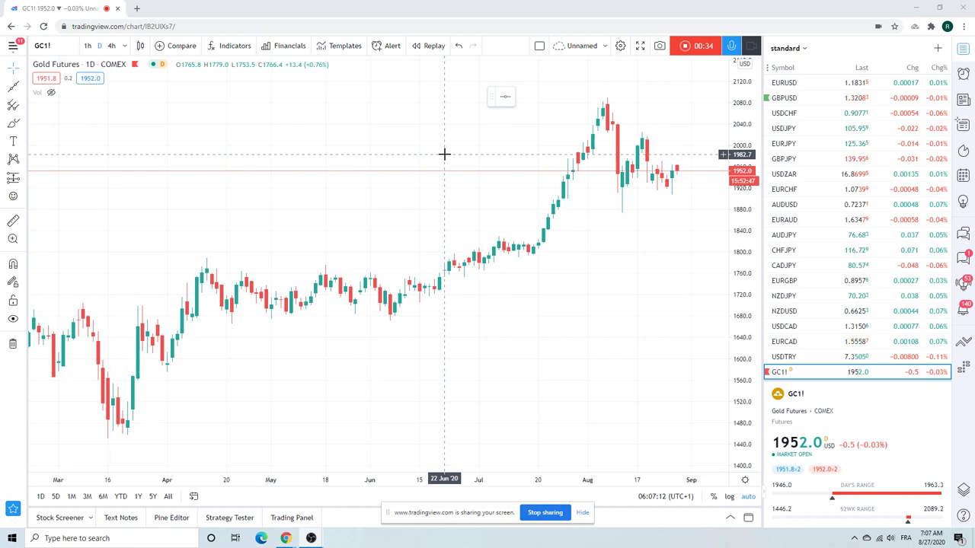
scroll(409, 168, "up", 2)
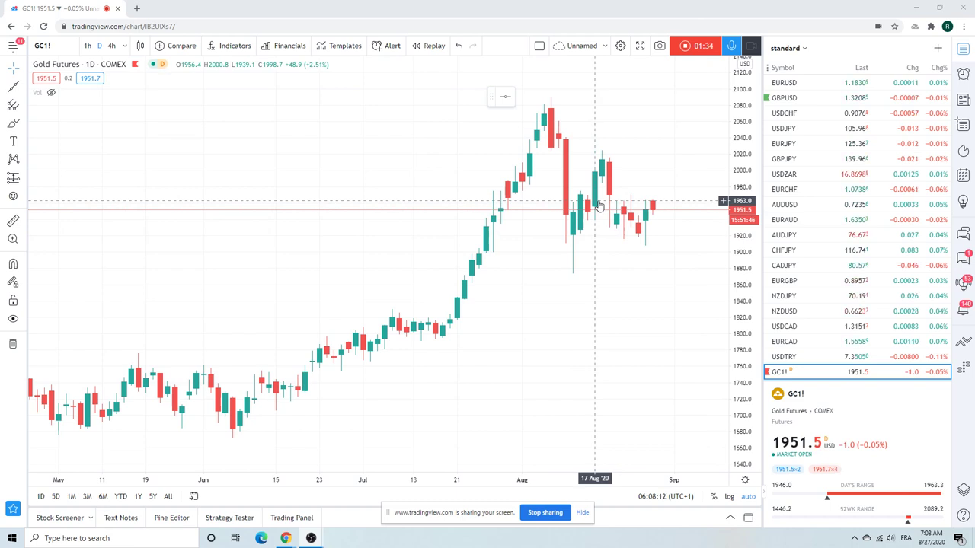
scroll(538, 205, "up", 3)
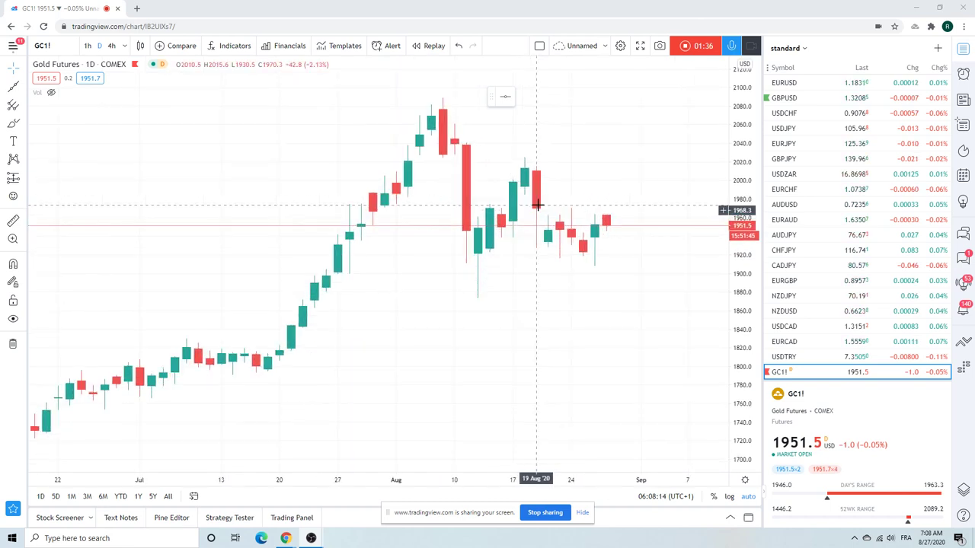
scroll(538, 205, "down", 2)
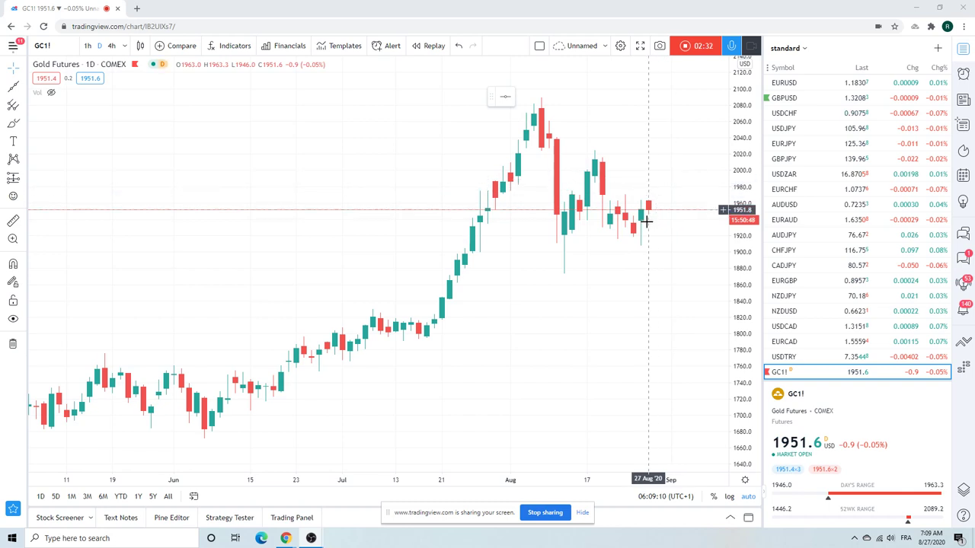
mouse_move(853, 219)
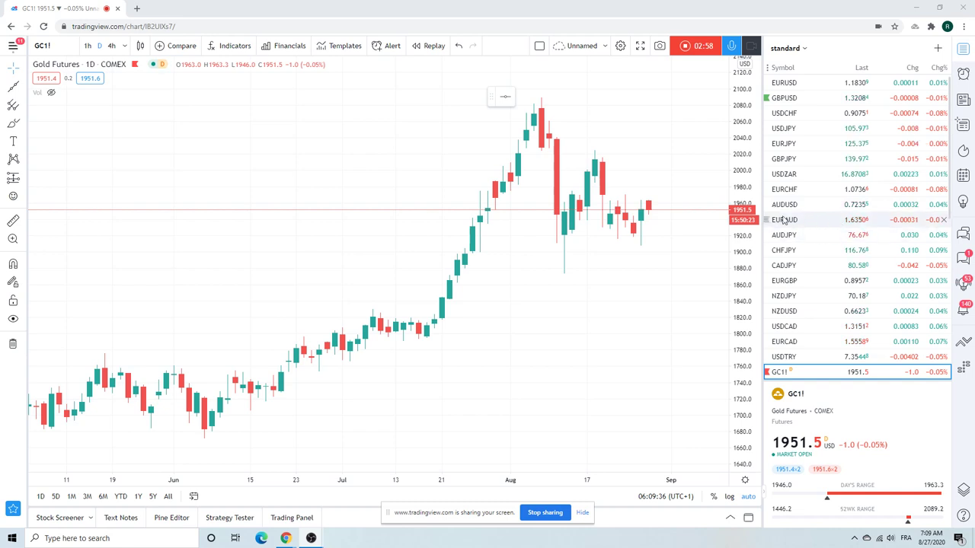
left_click(787, 175)
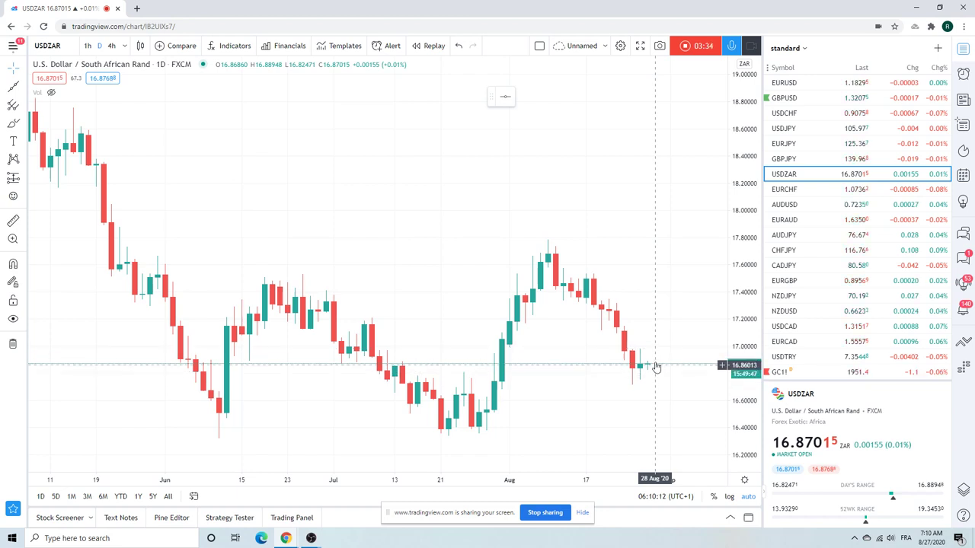
left_click(88, 45)
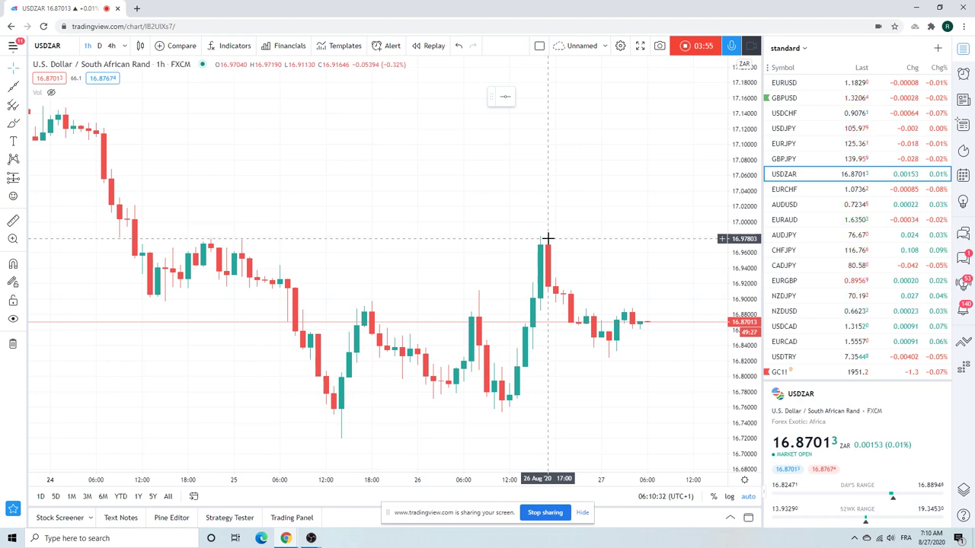
Change the USDZAR chart interval from 1h to 4h
left_click(111, 46)
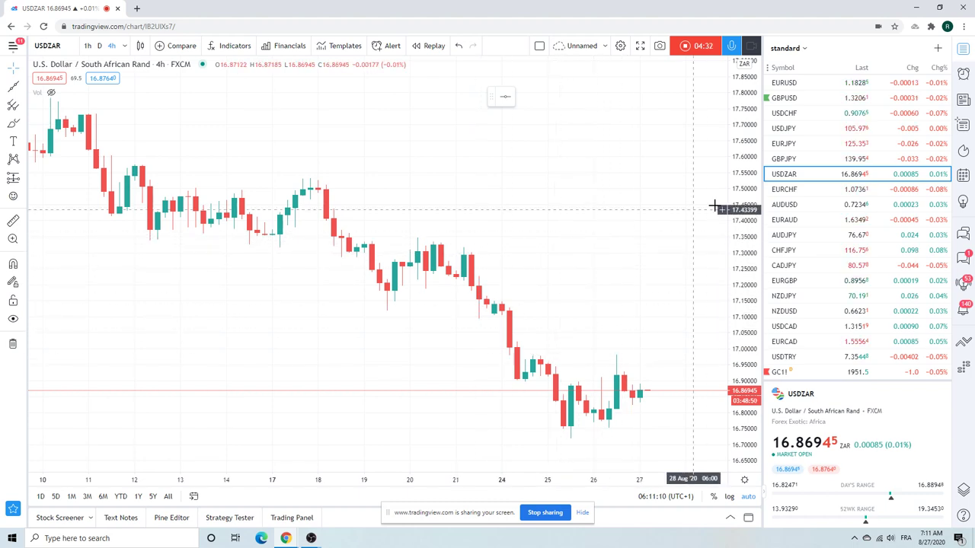
Load EURUSD from the watchlist on the D (daily) interval
left_click(792, 86)
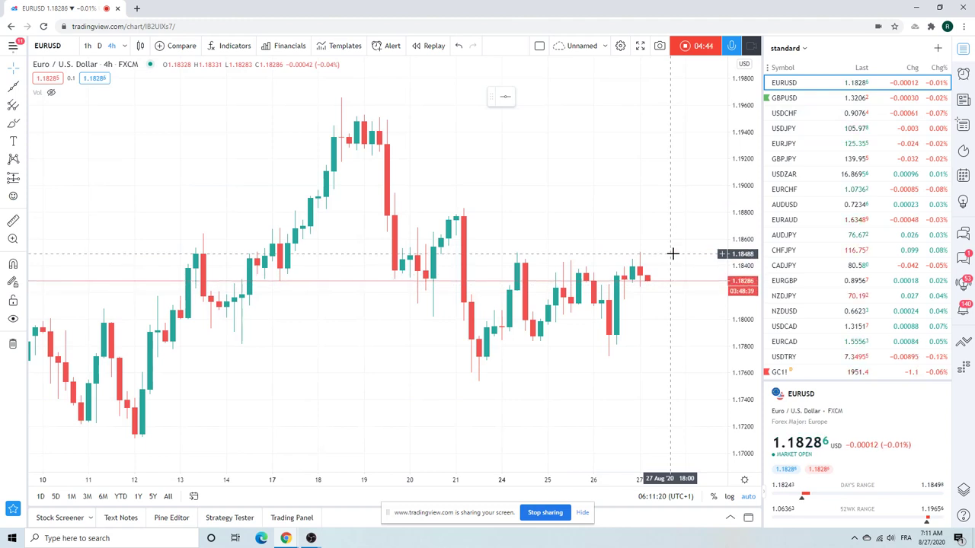
left_click(99, 45)
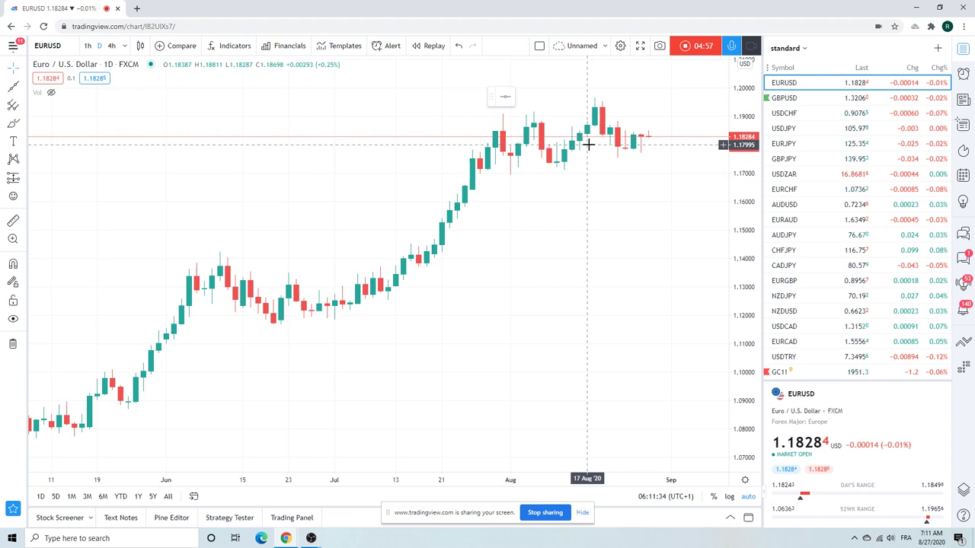
Load GBPUSD from the watchlist and zoom out over a longer daily history
left_click(795, 100)
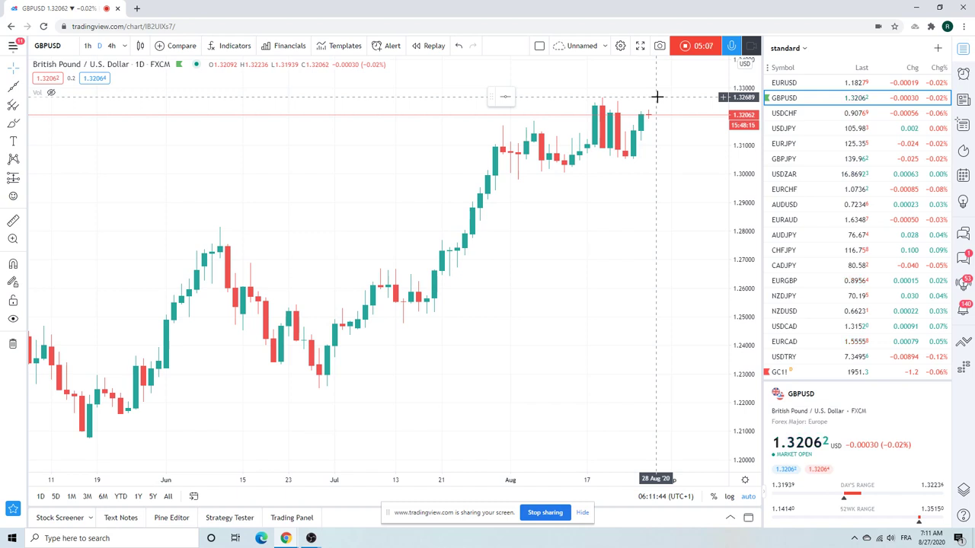
scroll(358, 236, "down", 3)
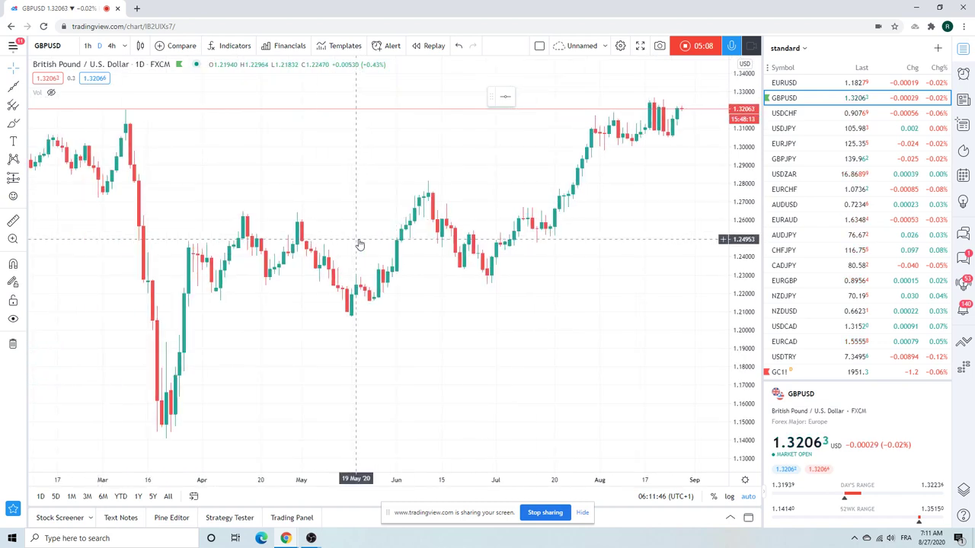
scroll(359, 243, "down", 3)
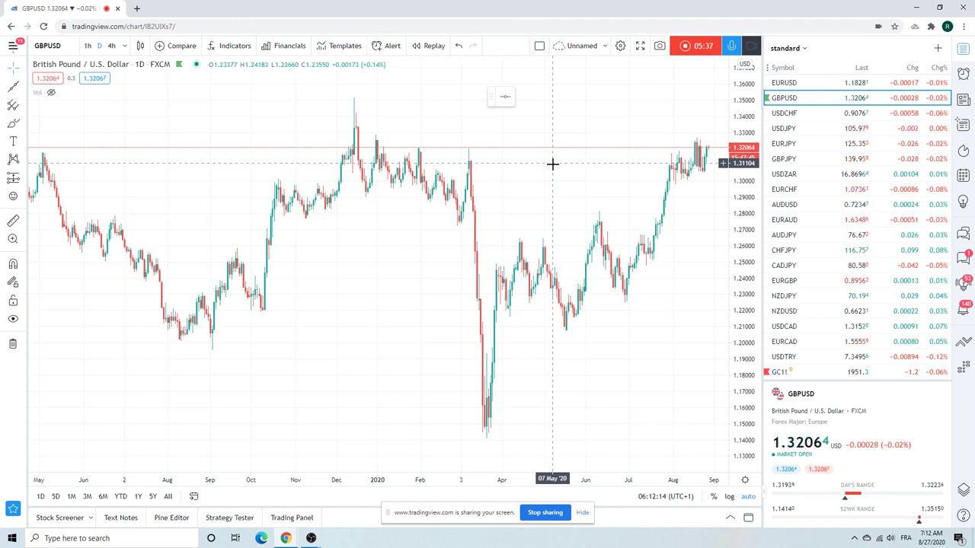
Flip through USDCHF, USDJPY, EURJPY and GBPJPY daily charts, ending on EURCHF
left_click(787, 116)
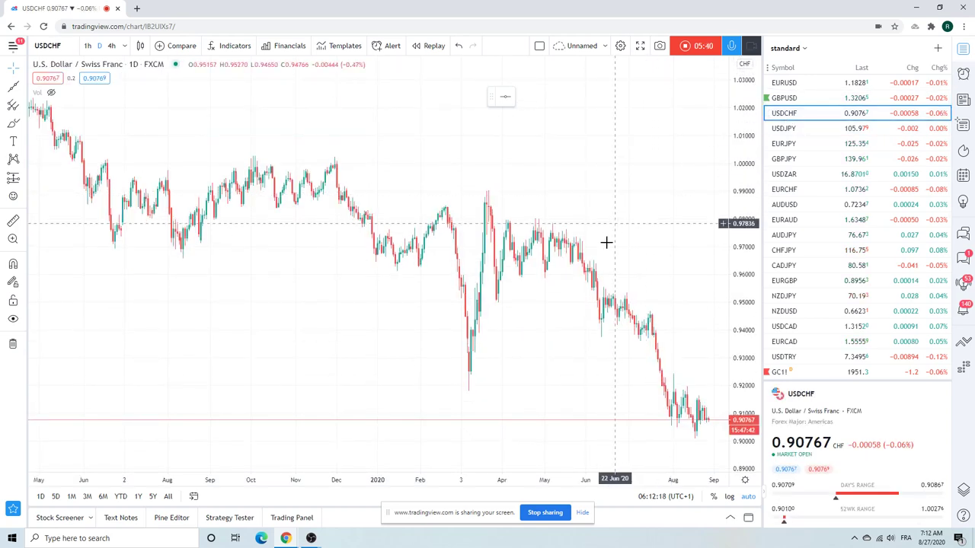
scroll(593, 279, "up", 3)
scroll(593, 279, "up", 2)
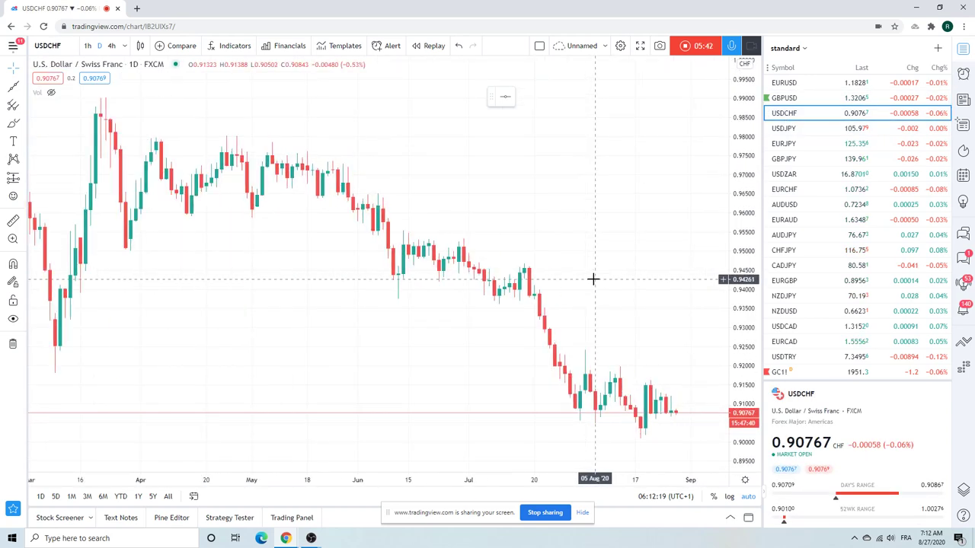
left_click(790, 131)
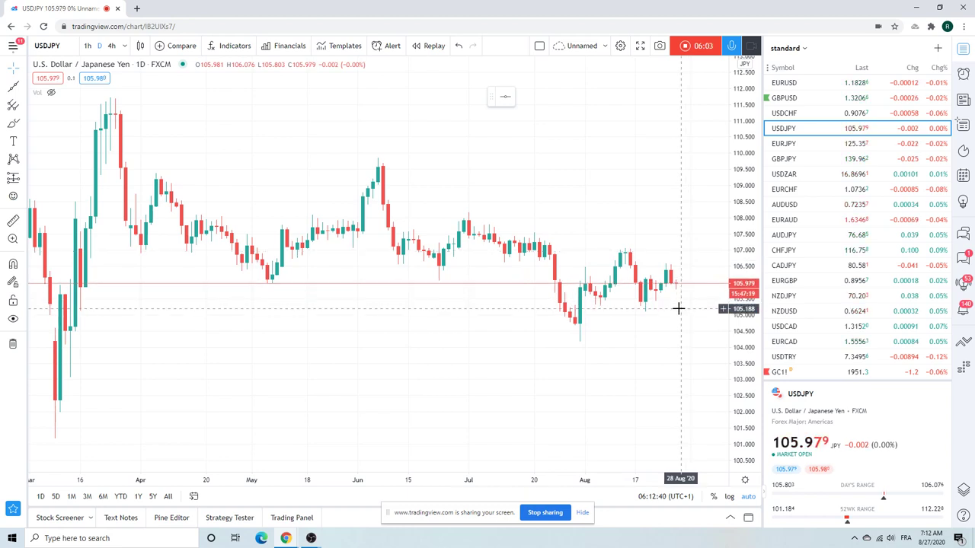
left_click(789, 147)
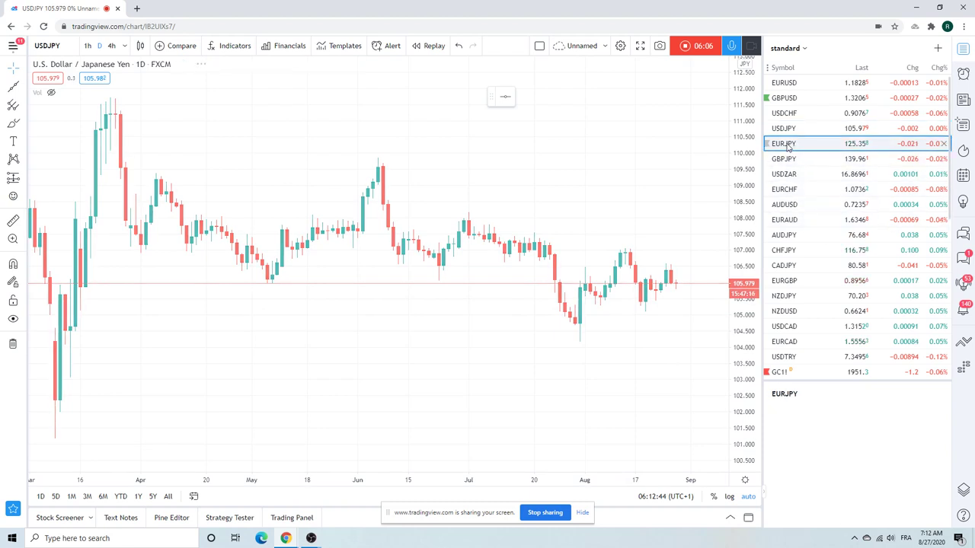
left_click(786, 159)
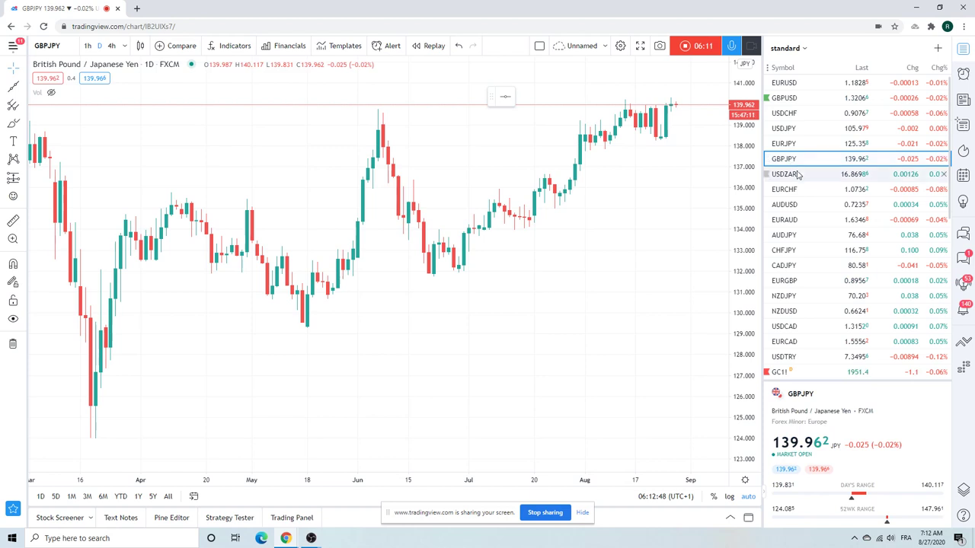
left_click(792, 190)
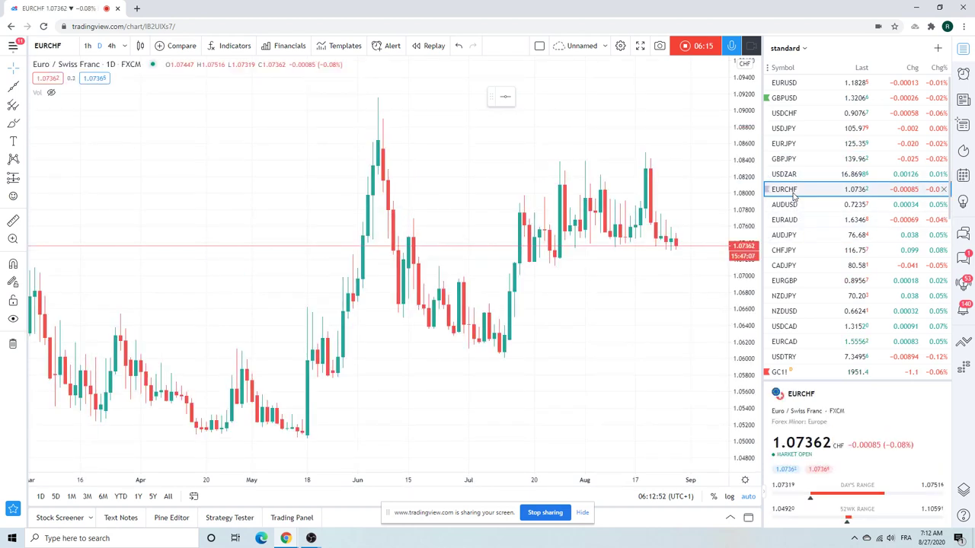
Load AUDJPY zoomed out, then CHFJPY, finishing on the CADJPY daily chart
left_click(791, 236)
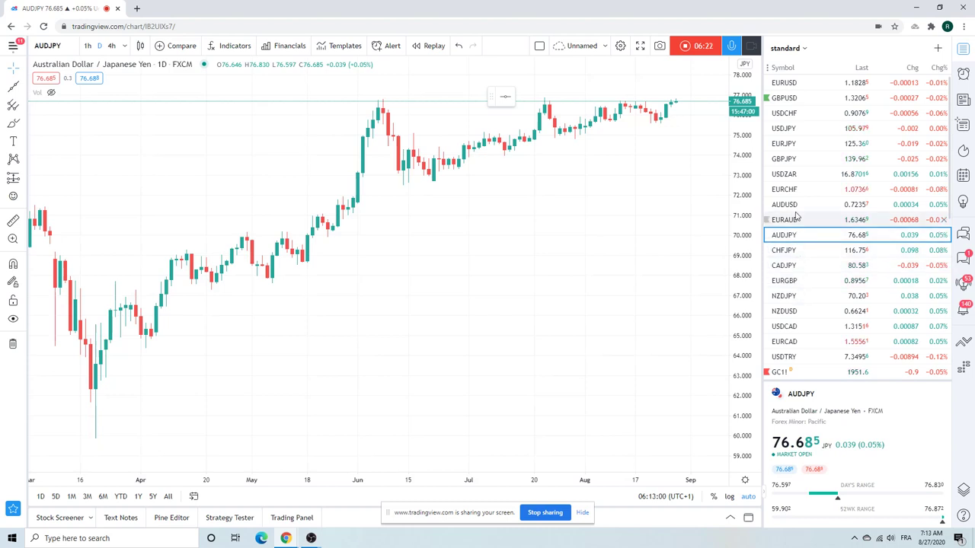
scroll(645, 156, "down", 3)
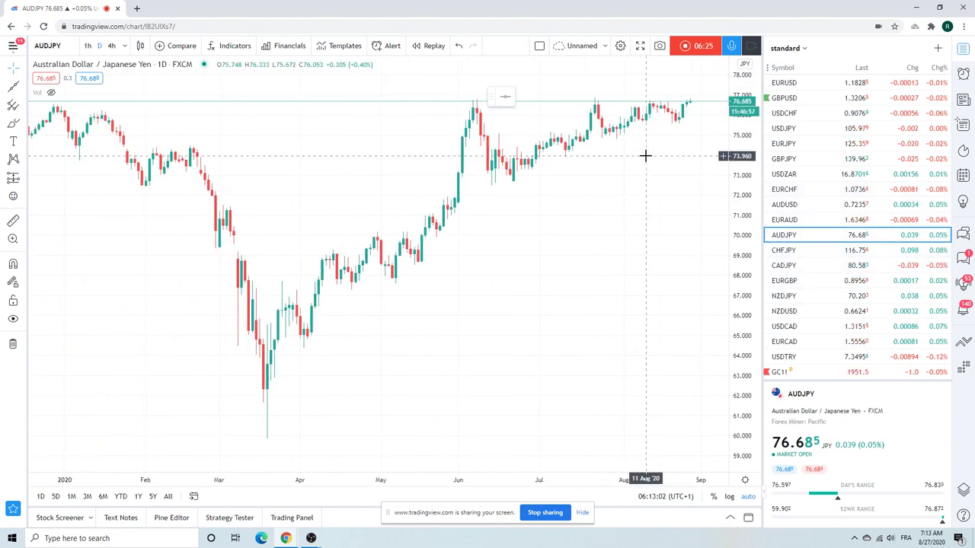
scroll(645, 155, "down", 2)
scroll(652, 167, "down", 2)
scroll(709, 107, "down", 2)
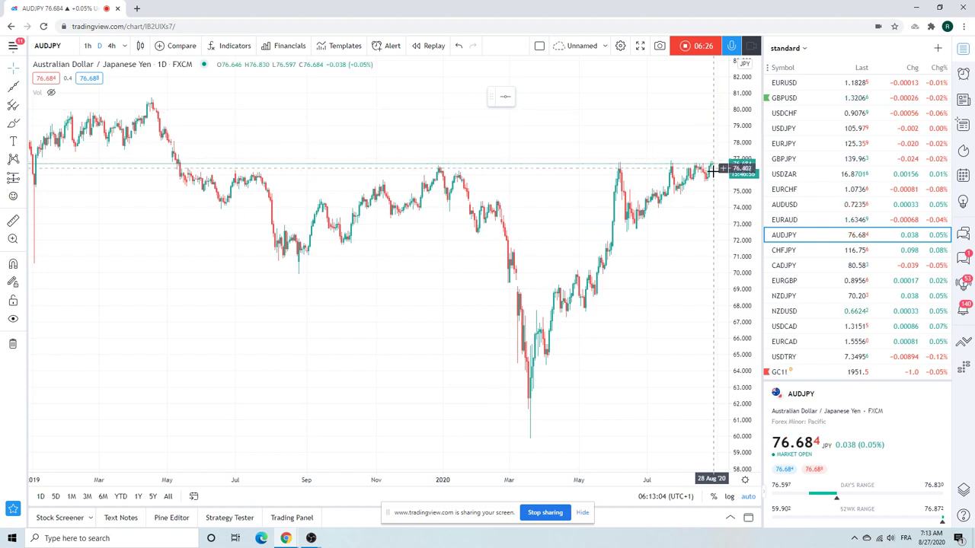
mouse_move(792, 220)
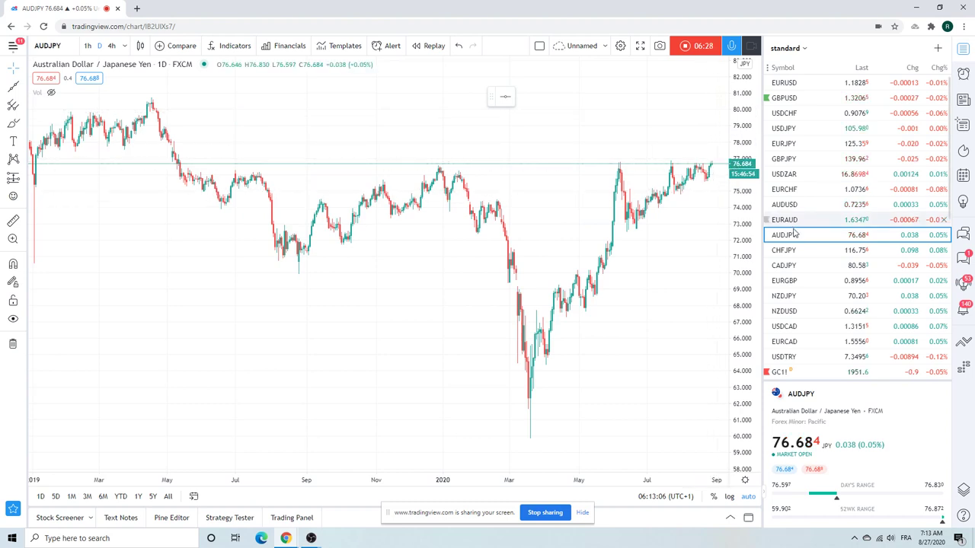
left_click(790, 250)
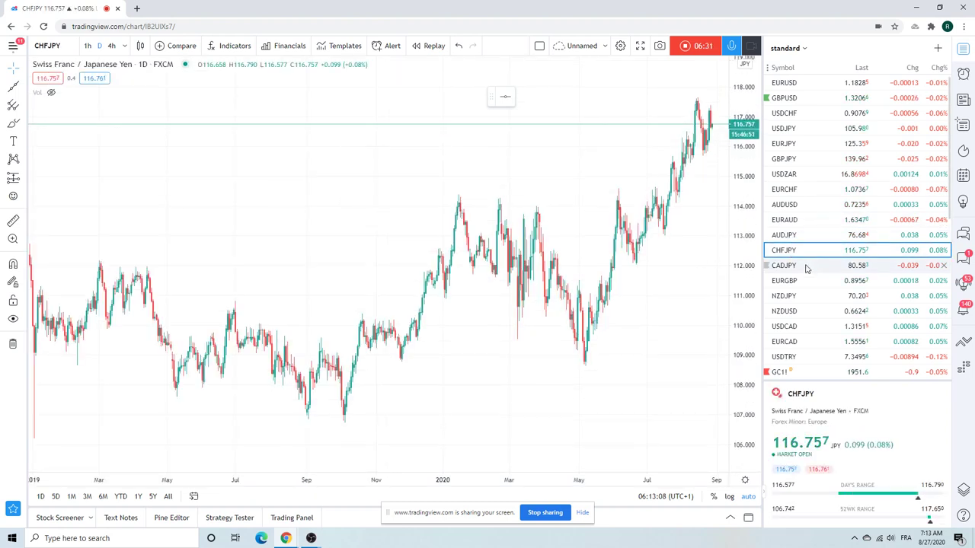
left_click(807, 266)
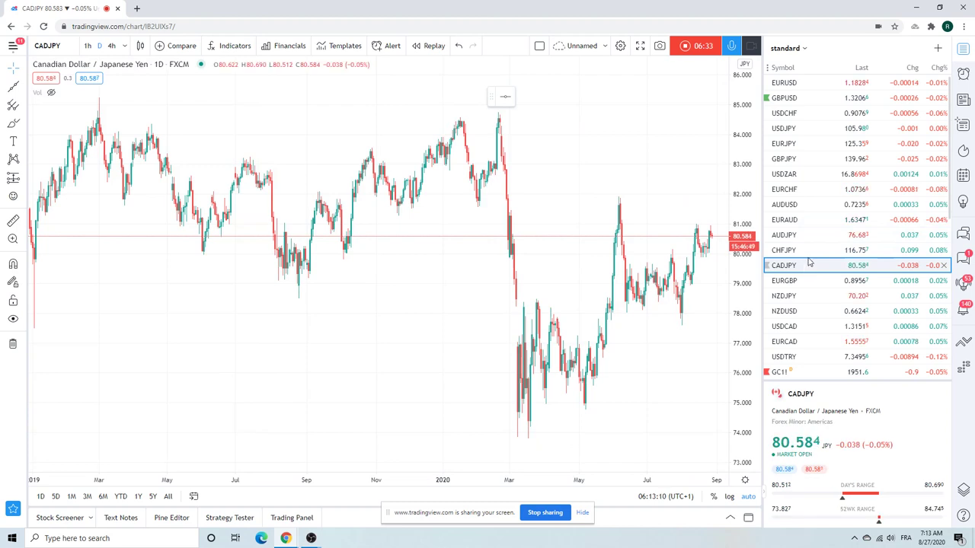
Load USDCAD and zoom in and out to inspect its descending trend line from March
left_click(789, 326)
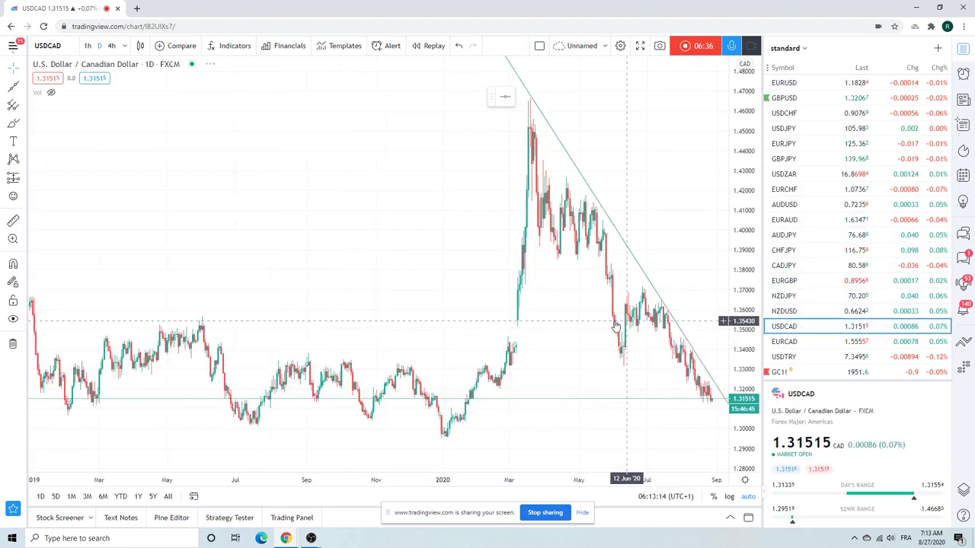
scroll(615, 326, "up", 1)
scroll(613, 312, "up", 1)
scroll(613, 297, "up", 1)
scroll(578, 274, "up", 1)
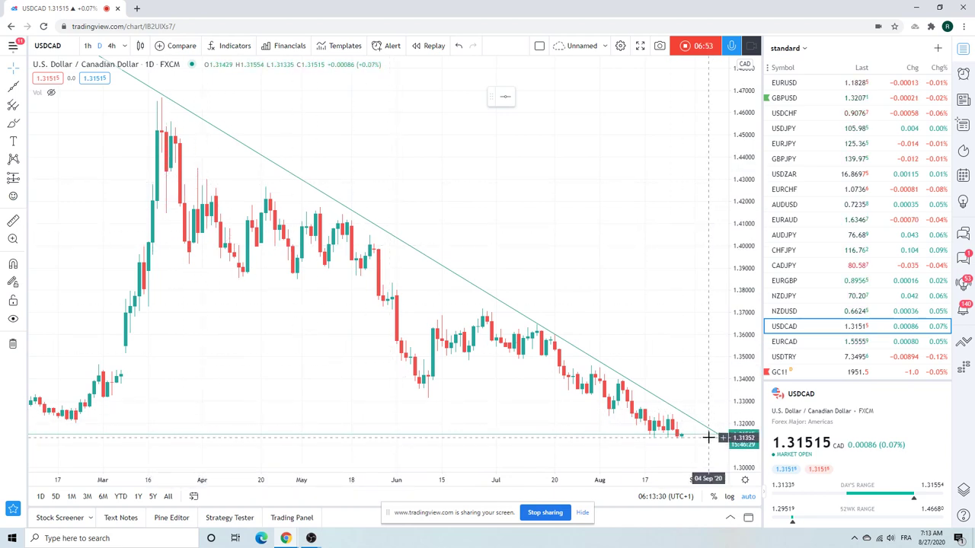
scroll(553, 437, "up", 2)
scroll(609, 426, "up", 2)
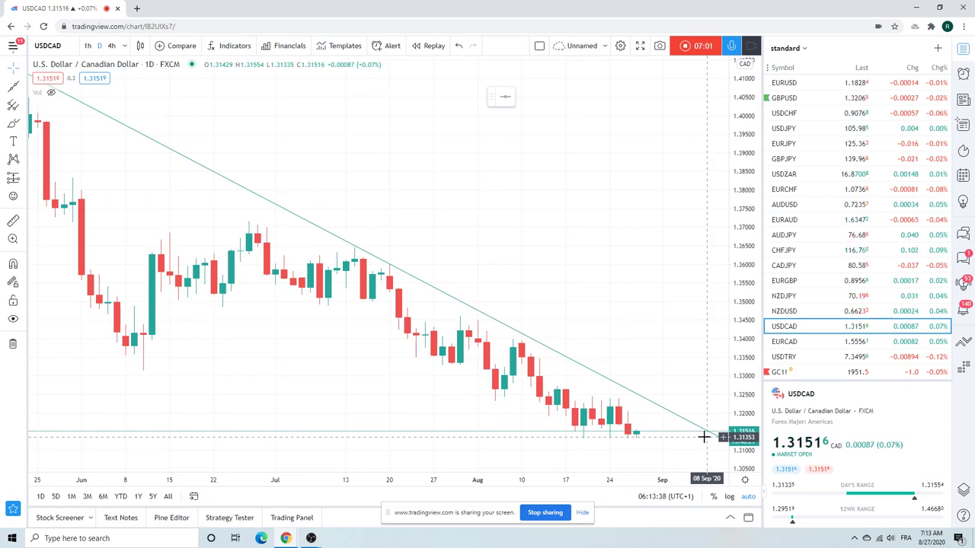
scroll(704, 437, "down", 3)
scroll(704, 437, "down", 3)
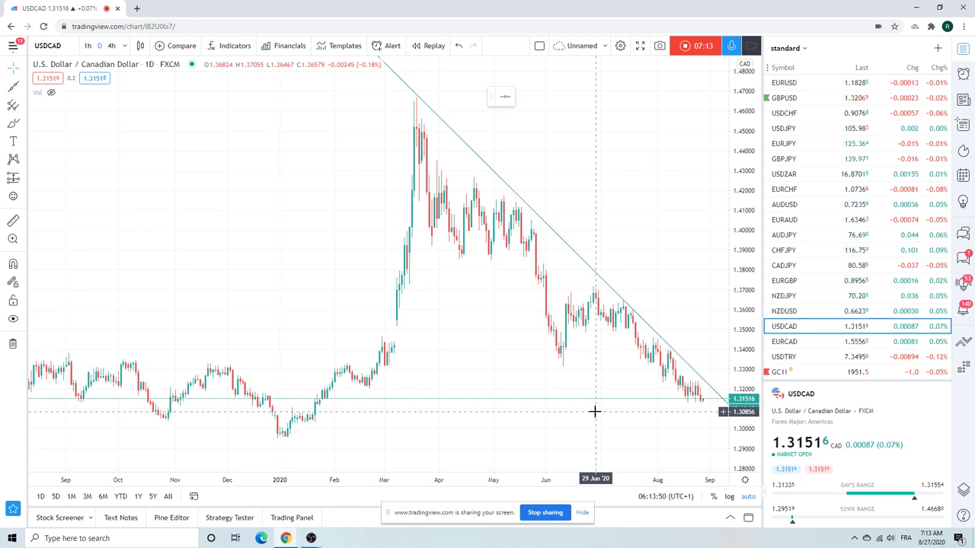
scroll(556, 408, "up", 2)
scroll(544, 404, "up", 1)
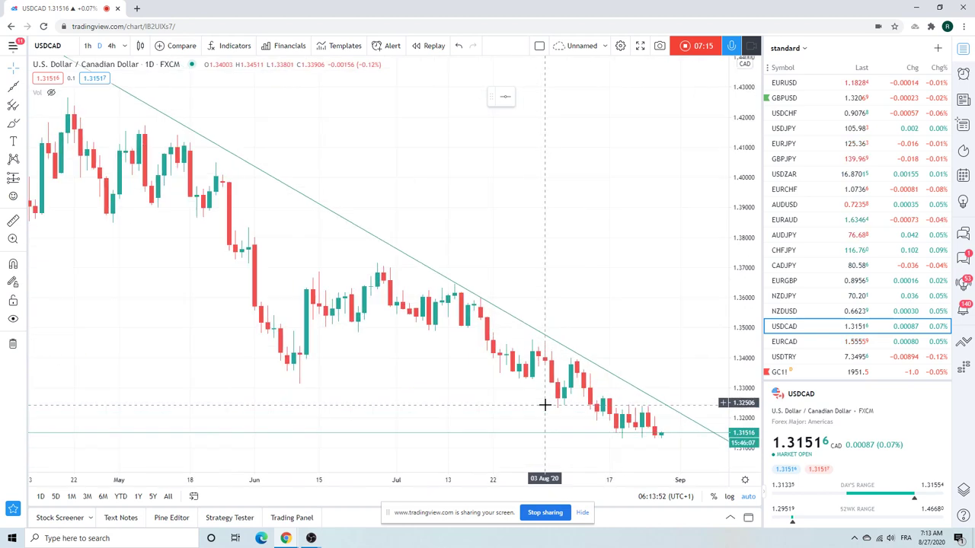
scroll(545, 405, "down", 2)
scroll(544, 404, "down", 1)
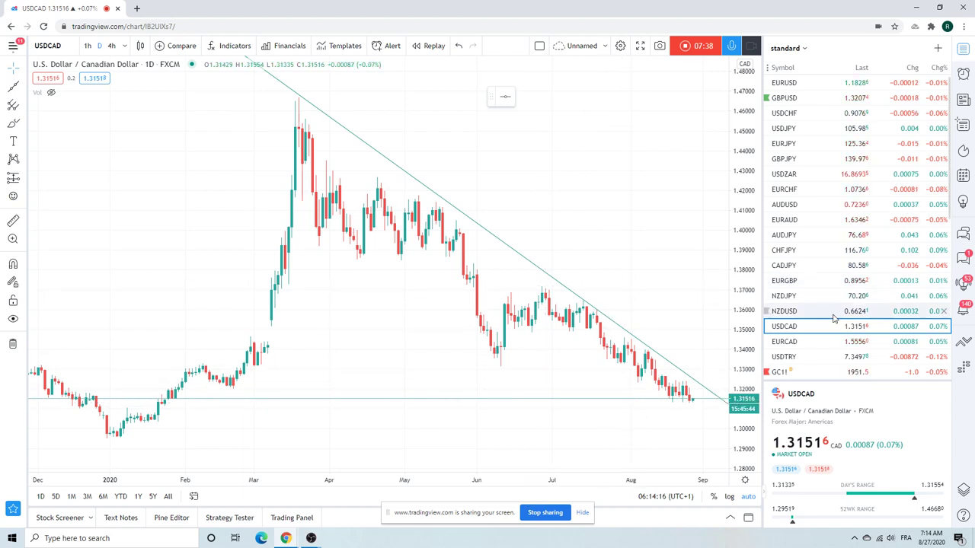
Load ES1! S&P 500 E-mini futures from the watchlist and zoom into recent months
scroll(843, 346, "down", 2)
scroll(837, 335, "down", 3)
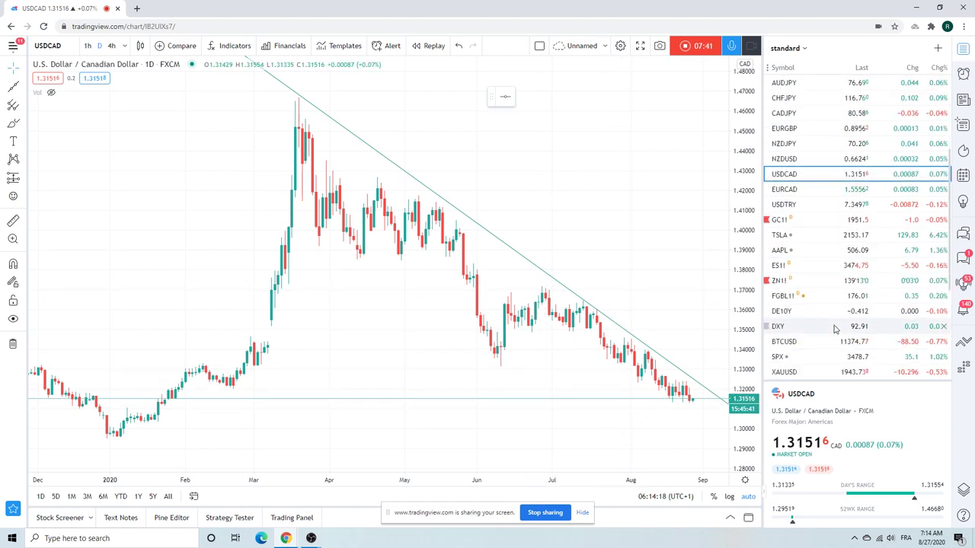
left_click(781, 265)
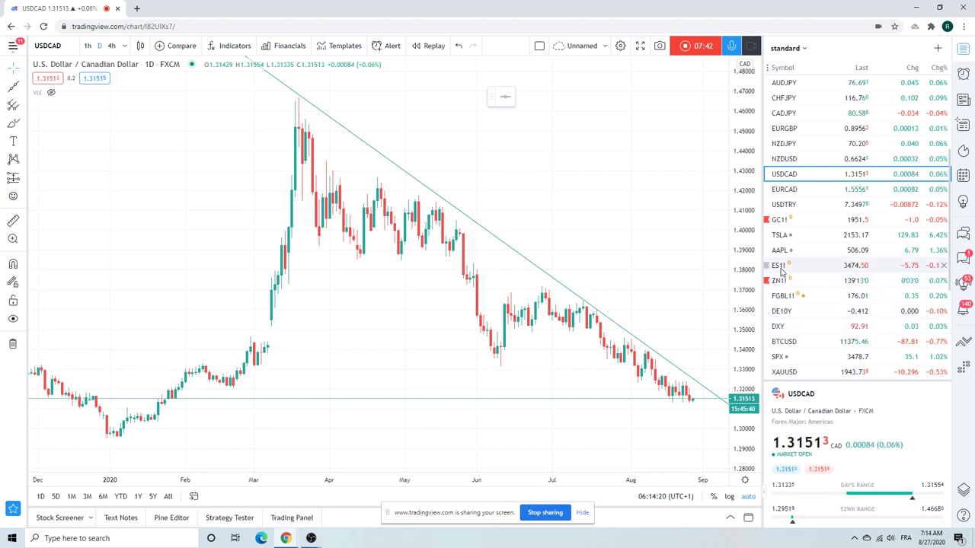
scroll(607, 311, "up", 3)
scroll(607, 311, "up", 2)
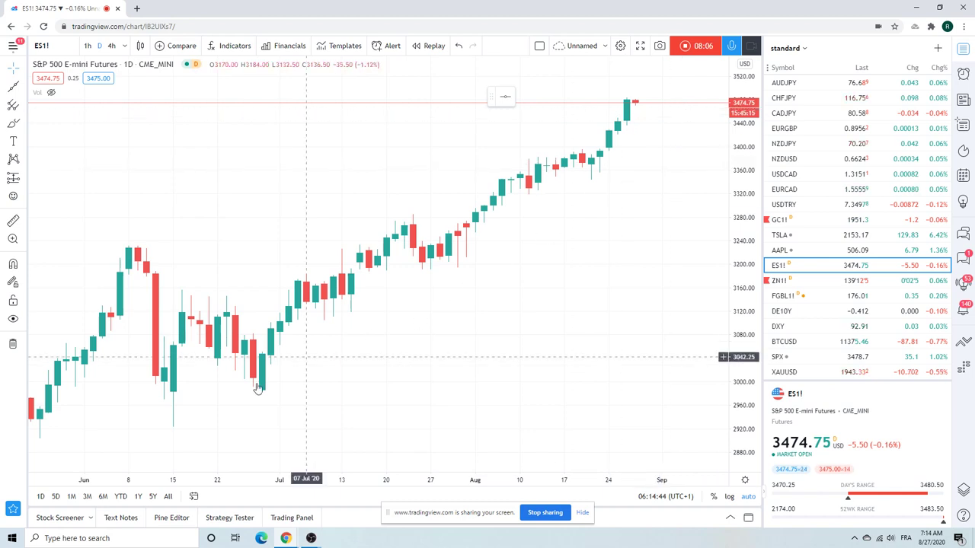
left_click(23, 88)
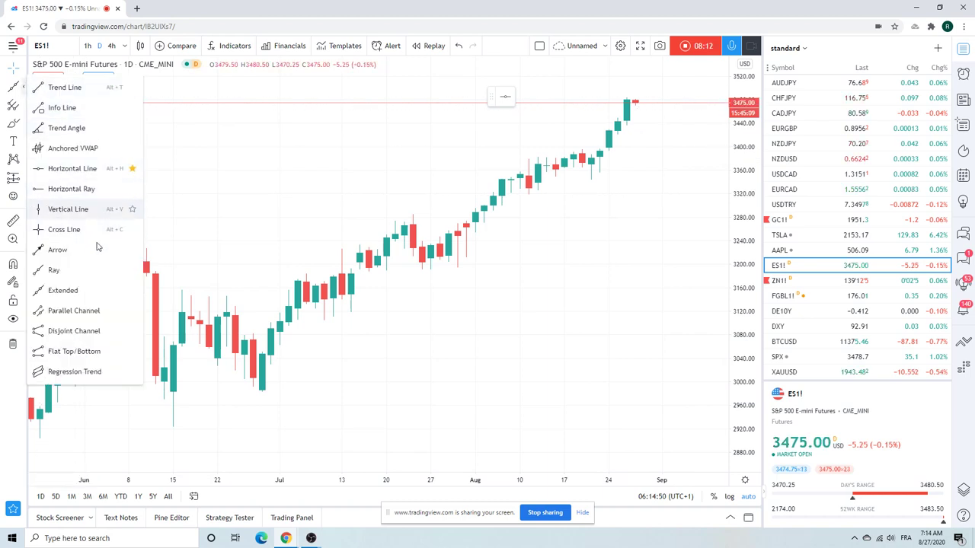
left_click(122, 291)
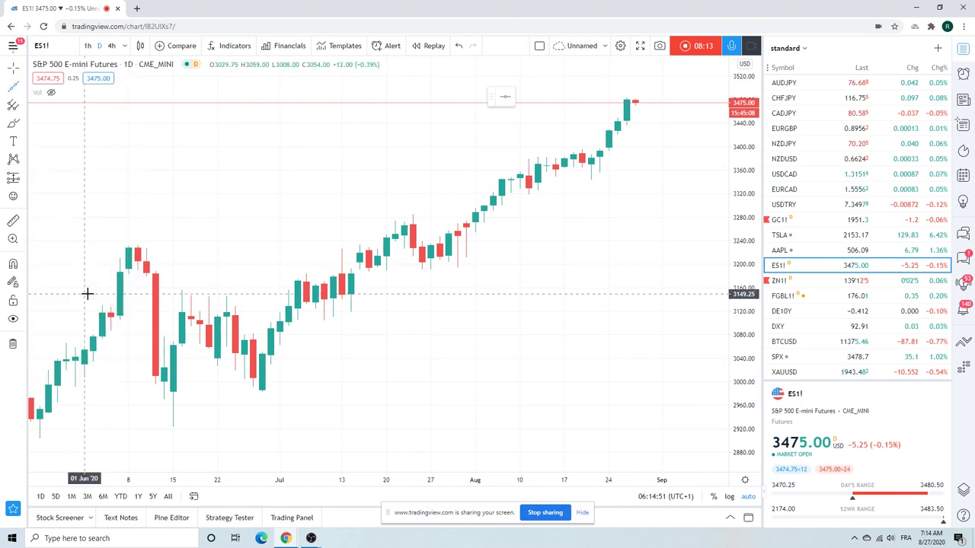
left_click(262, 392)
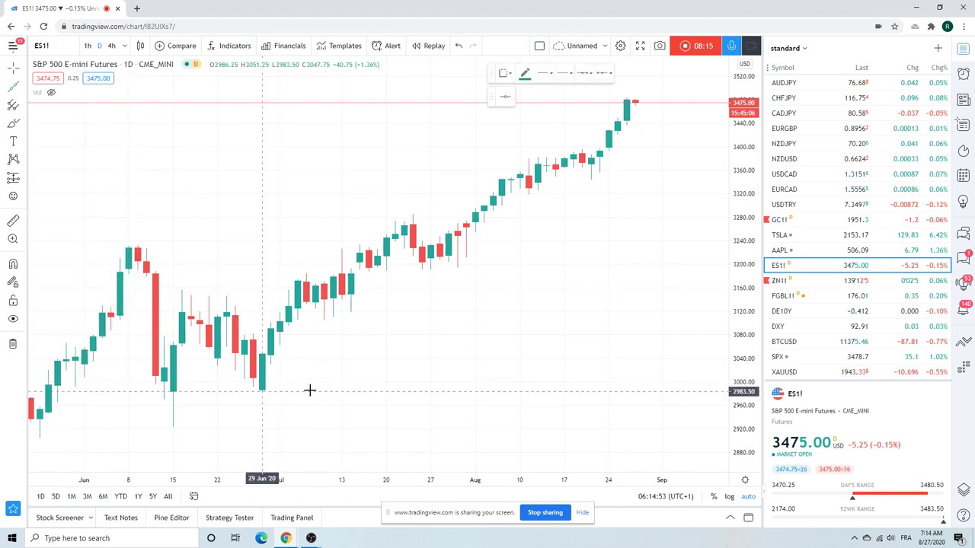
left_click(500, 236)
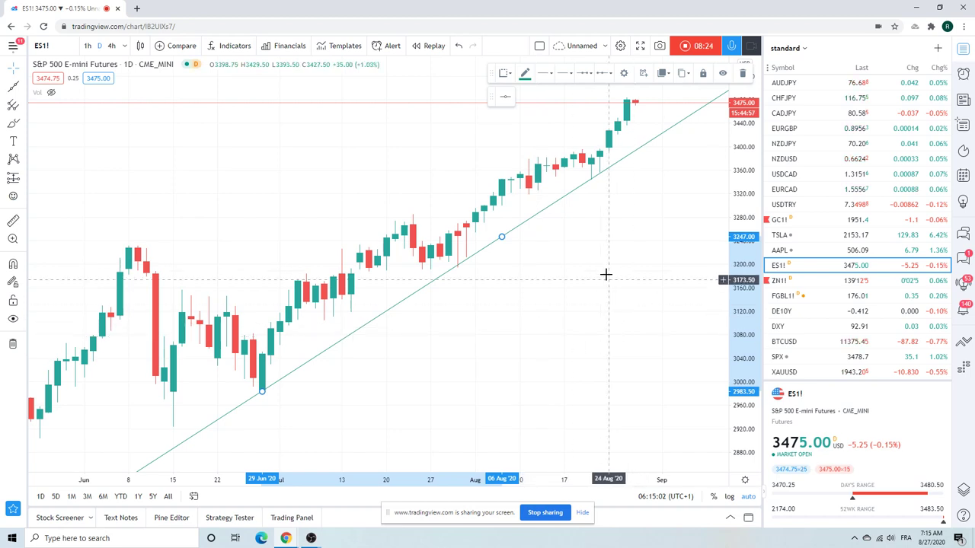
scroll(853, 262, "down", 1)
scroll(853, 261, "down", 4)
scroll(853, 261, "down", 2)
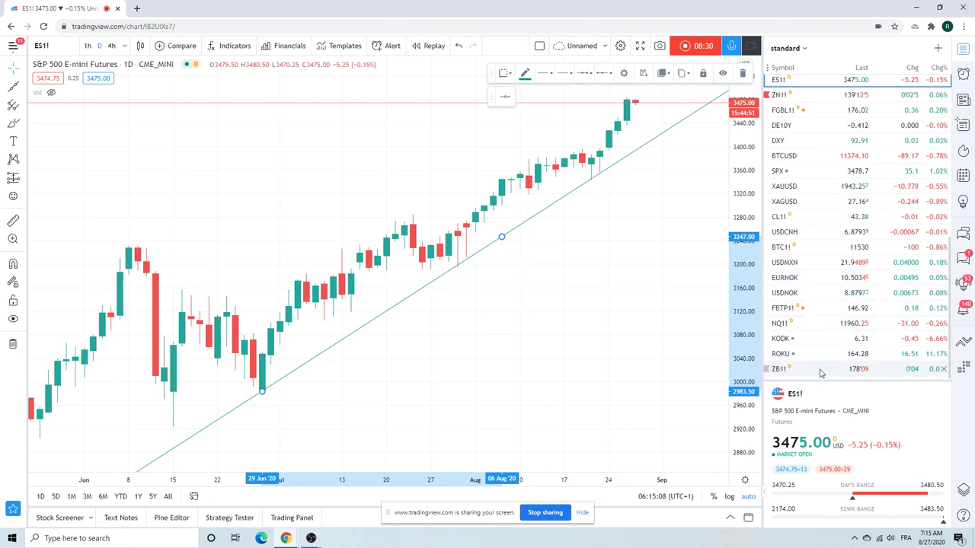
Load ZB1! T-Bond futures and zoom out to about ten months of daily candles
left_click(781, 367)
scroll(592, 298, "down", 2)
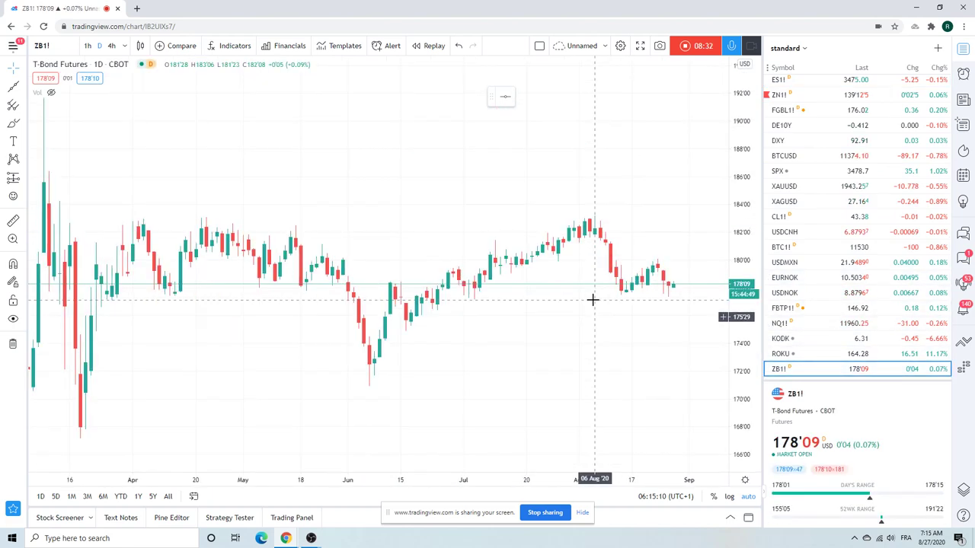
scroll(591, 298, "down", 2)
scroll(592, 298, "down", 2)
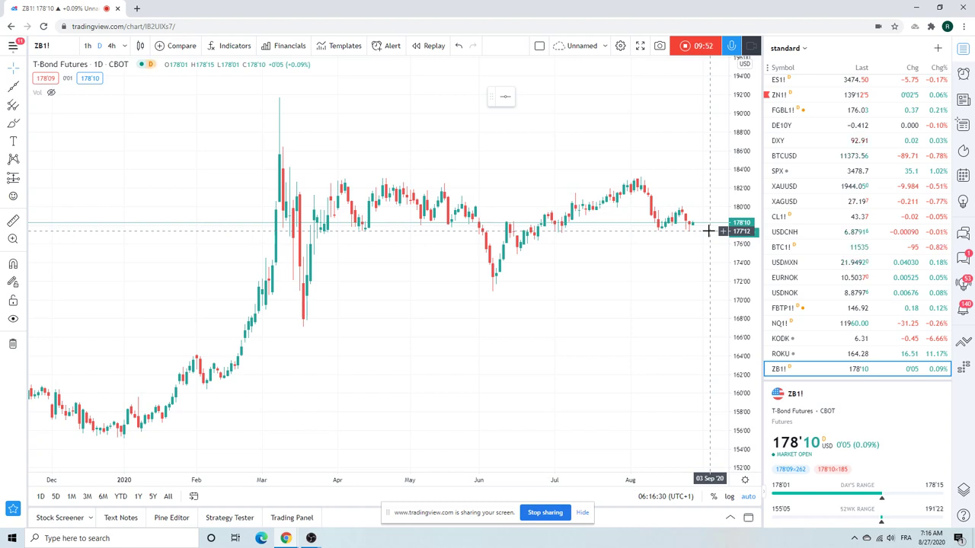
Search the symbol list for TYX, the CBOE 30 YR Treasury Bond Yield
left_click(53, 47)
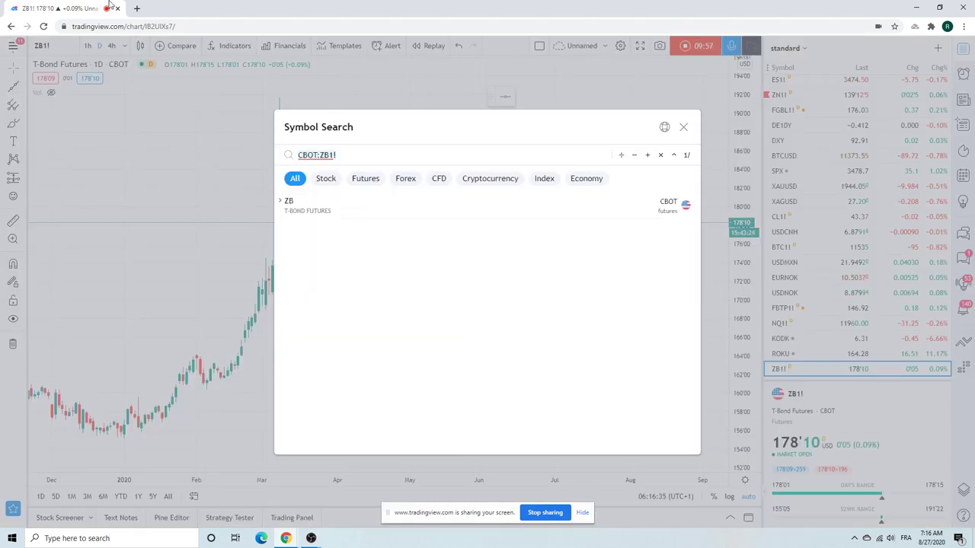
type("TYX")
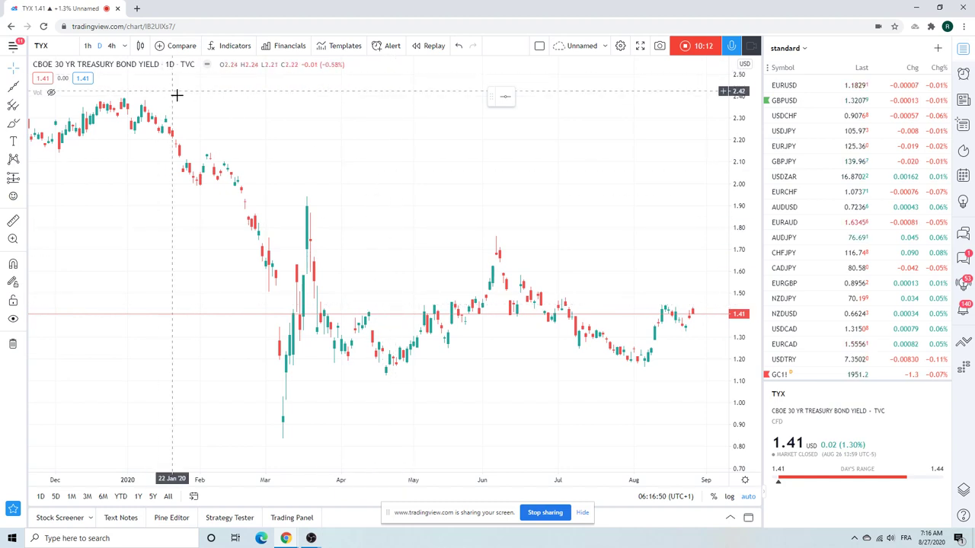
scroll(811, 239, "down", 3)
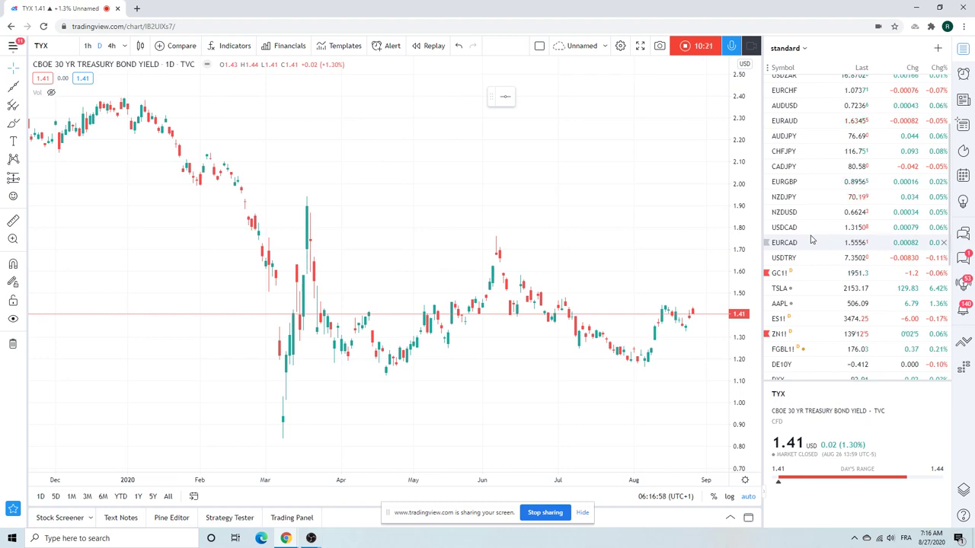
scroll(814, 274, "up", 1)
scroll(819, 304, "up", 2)
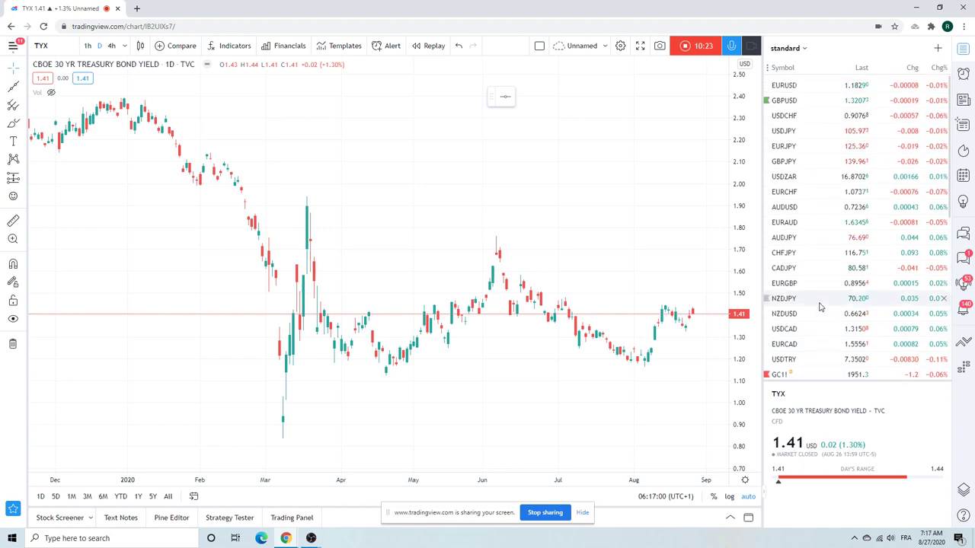
scroll(820, 306, "down", 3)
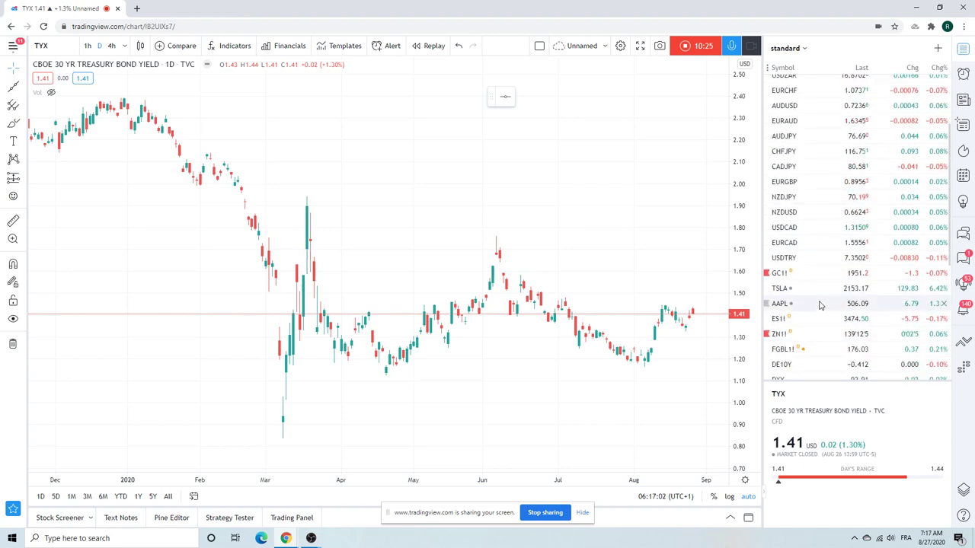
scroll(820, 306, "up", 3)
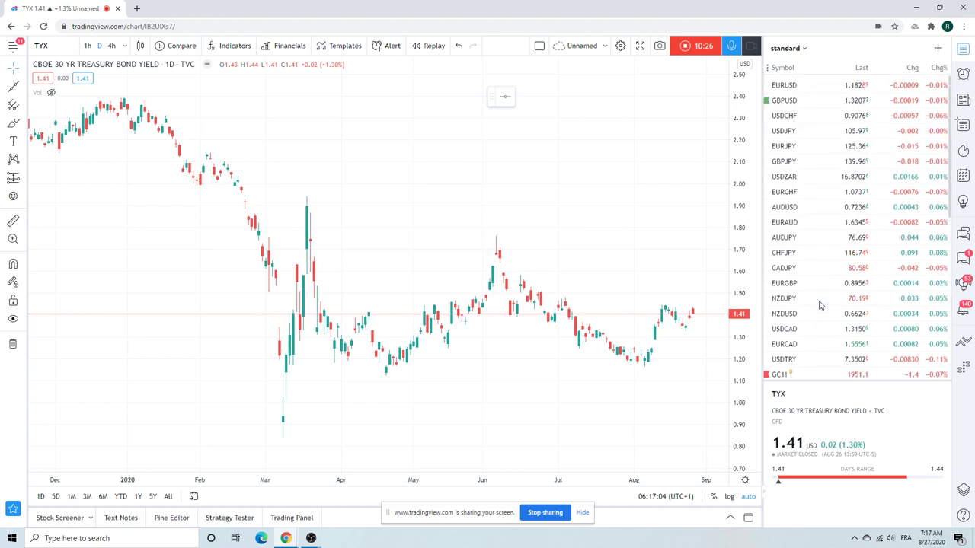
scroll(820, 306, "down", 5)
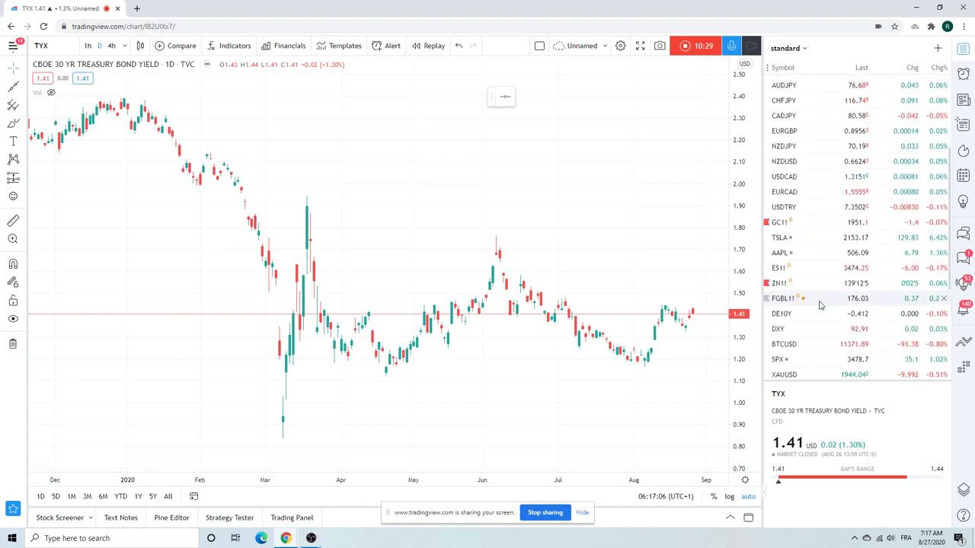
scroll(821, 301, "down", 2)
scroll(820, 301, "down", 2)
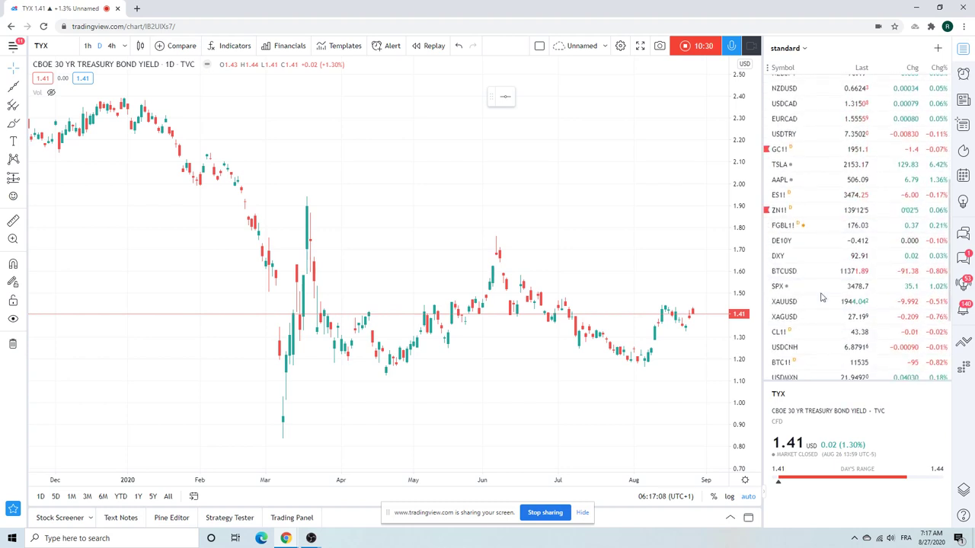
scroll(812, 319, "down", 1)
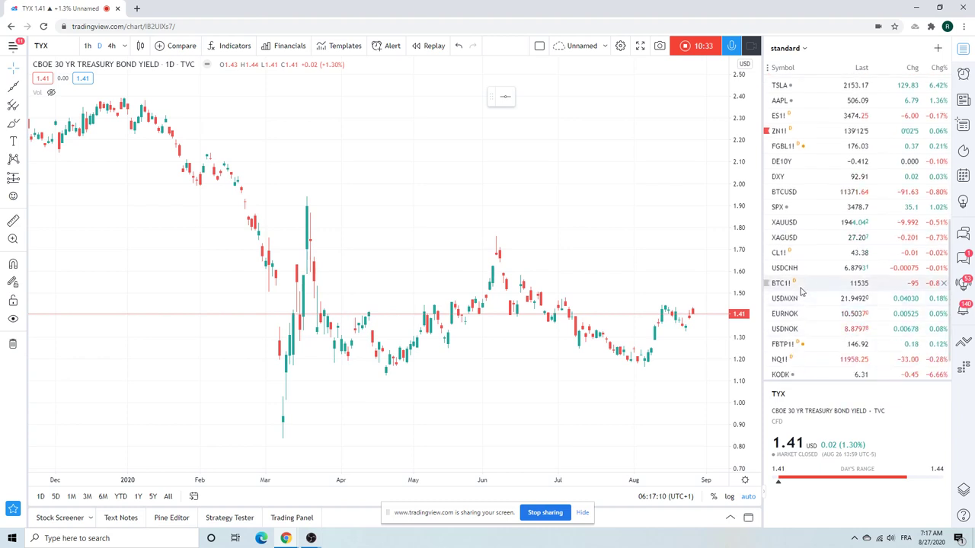
Review the BTC1! Bitcoin CME Futures daily chart zoomed in, then stop the video-idea recording
left_click(799, 284)
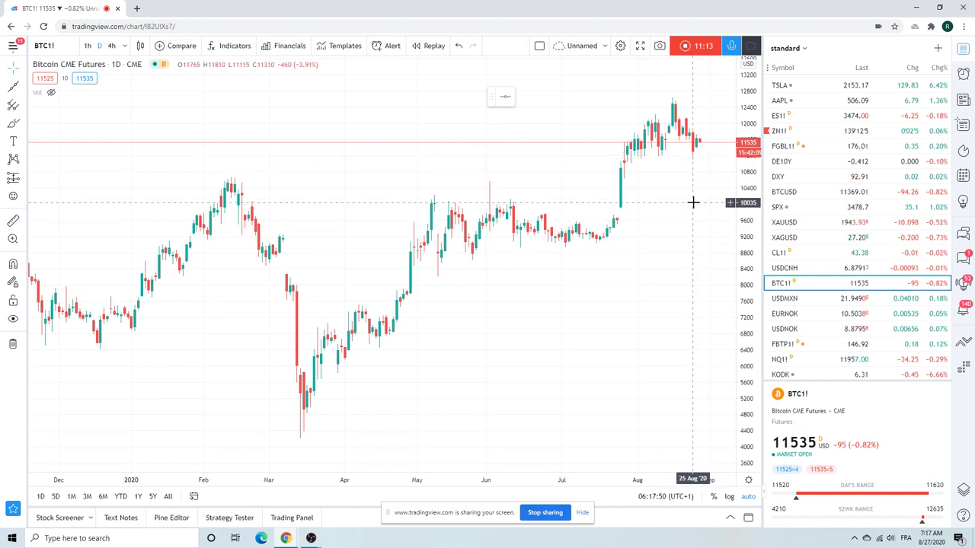
scroll(565, 202, "down", 3)
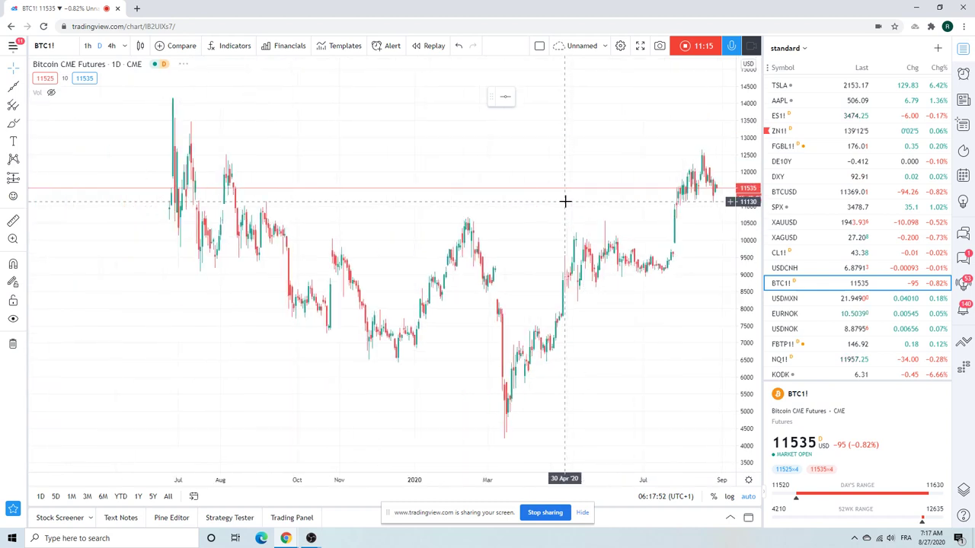
scroll(565, 202, "up", 1)
scroll(565, 202, "up", 2)
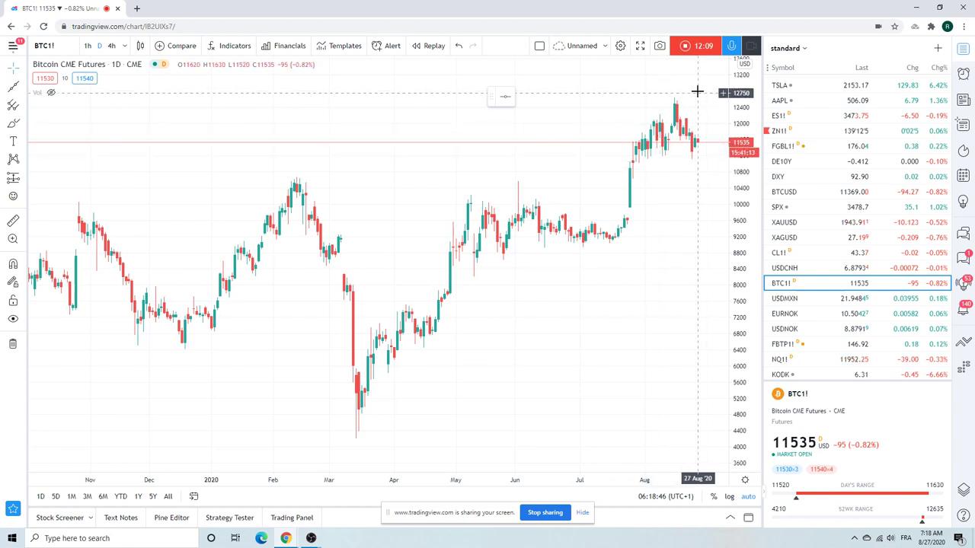
left_click(685, 47)
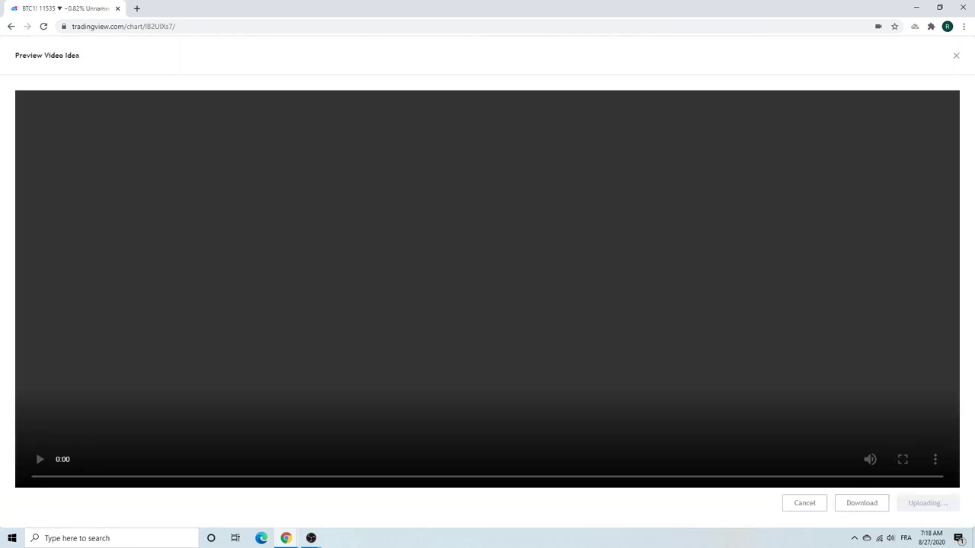